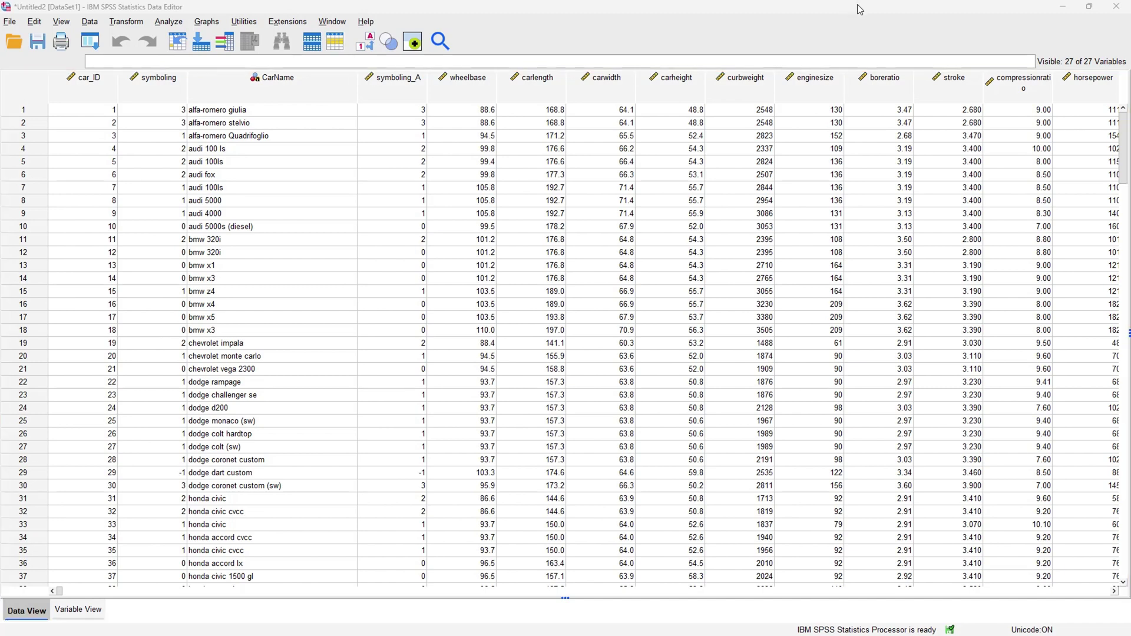
Open the Linear Regression dialog from Analyze > Regression > Linear.
{"action": "left_click", "coordinate": [169, 22]}
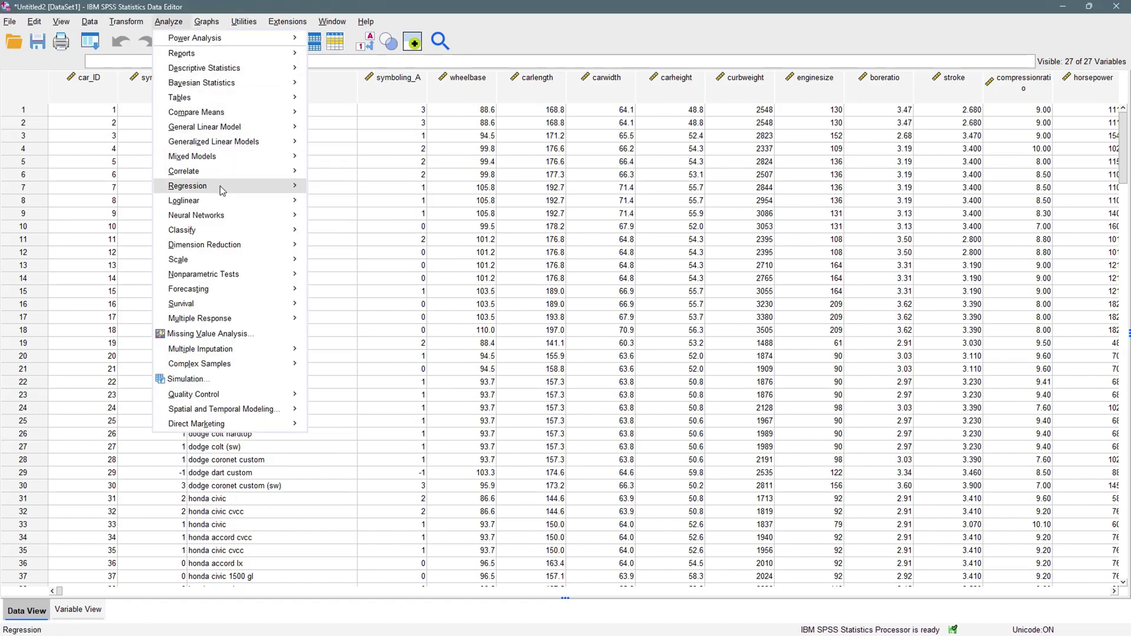
{"action": "mouse_move", "coordinate": [220, 185]}
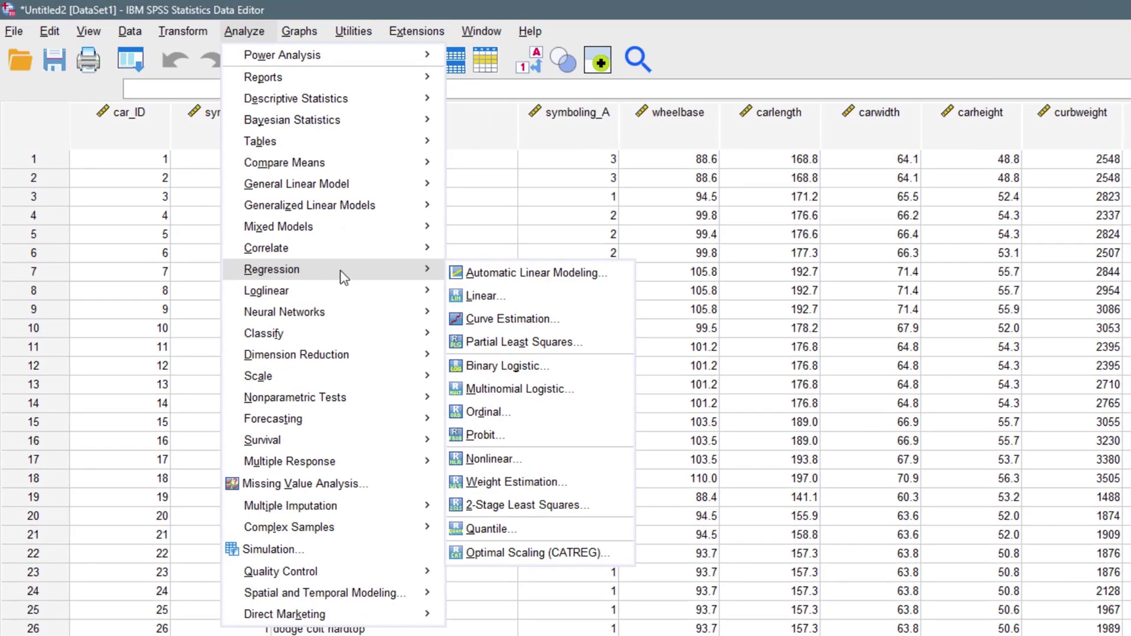
{"action": "left_click", "coordinate": [507, 303]}
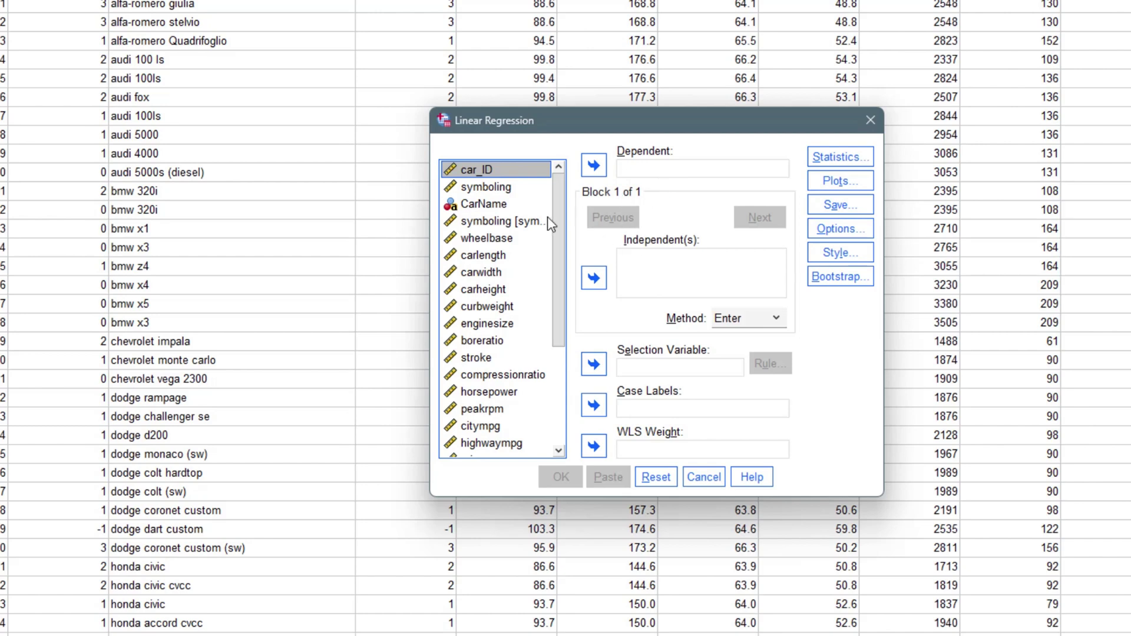
Set wheelbase as the Dependent variable and carheight as the Independent, then open Statistics.
{"action": "left_click", "coordinate": [509, 240]}
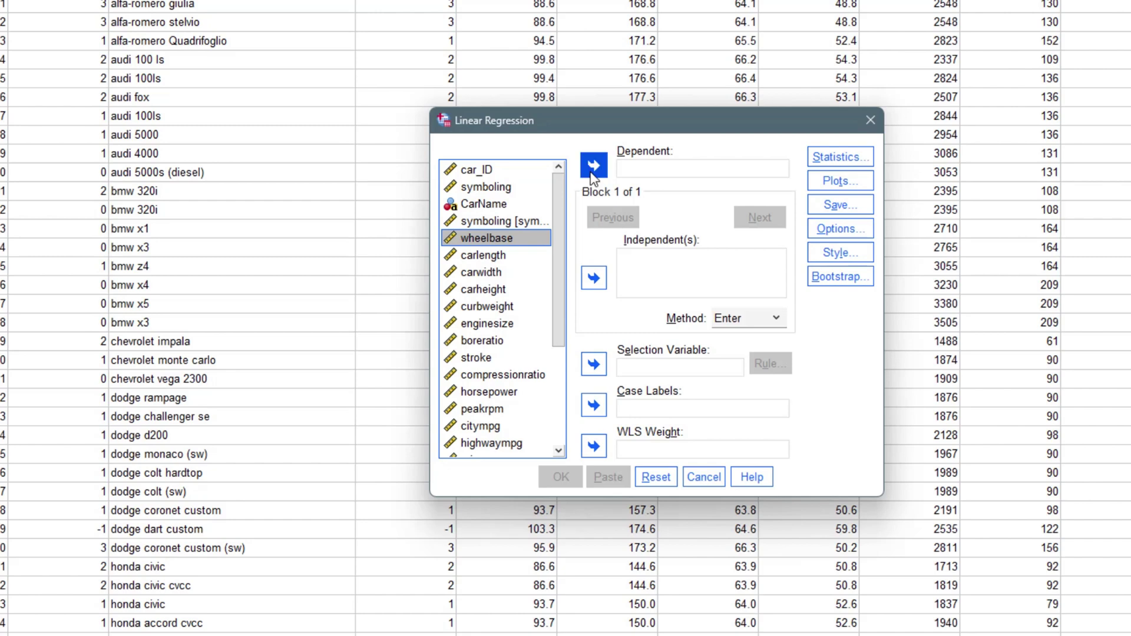
{"action": "left_click", "coordinate": [593, 170]}
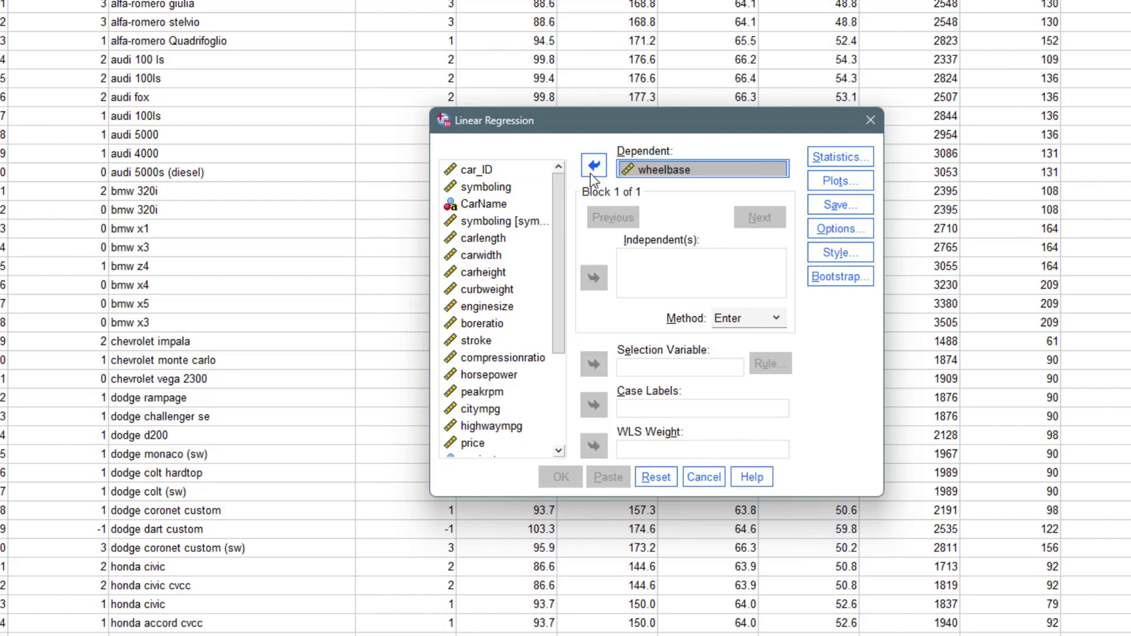
{"action": "left_click", "coordinate": [490, 276]}
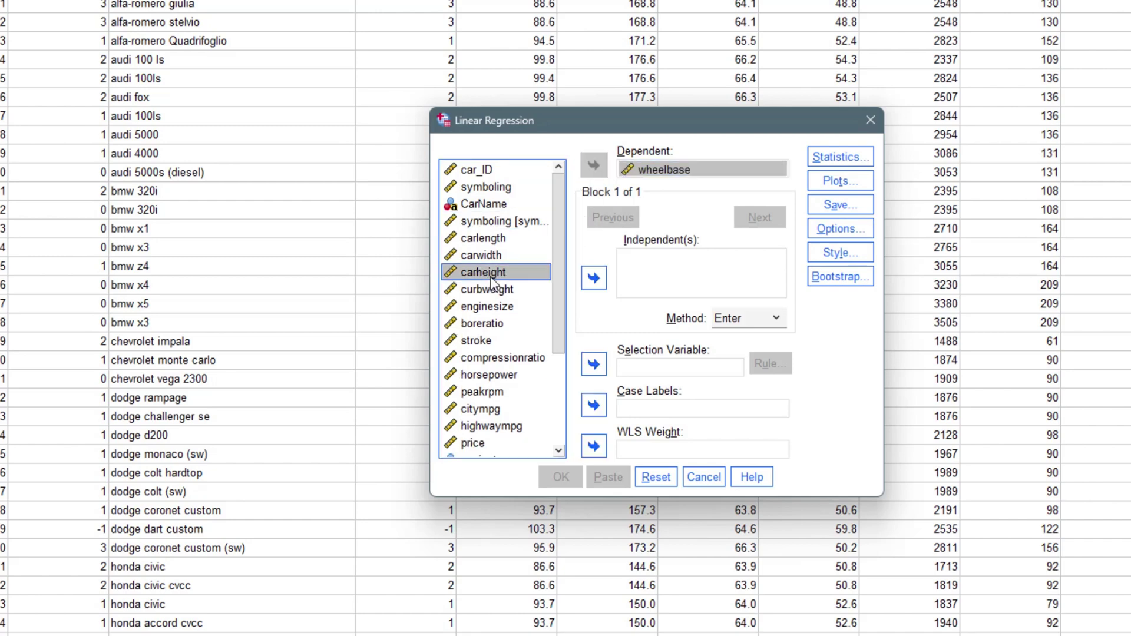
{"action": "left_click", "coordinate": [595, 281]}
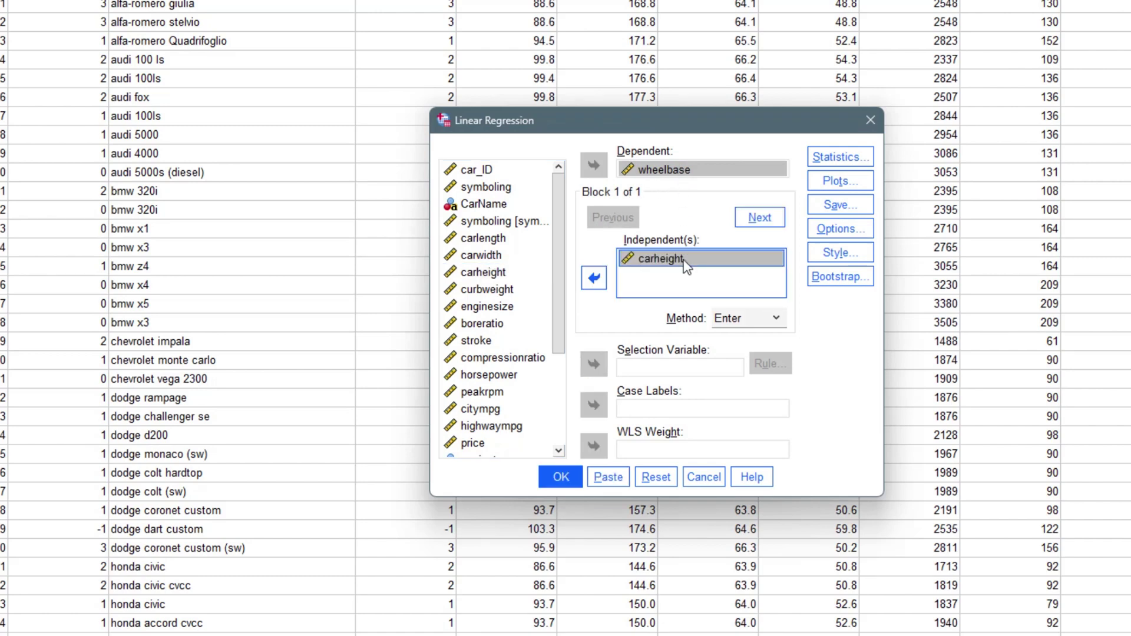
{"action": "left_click", "coordinate": [832, 159]}
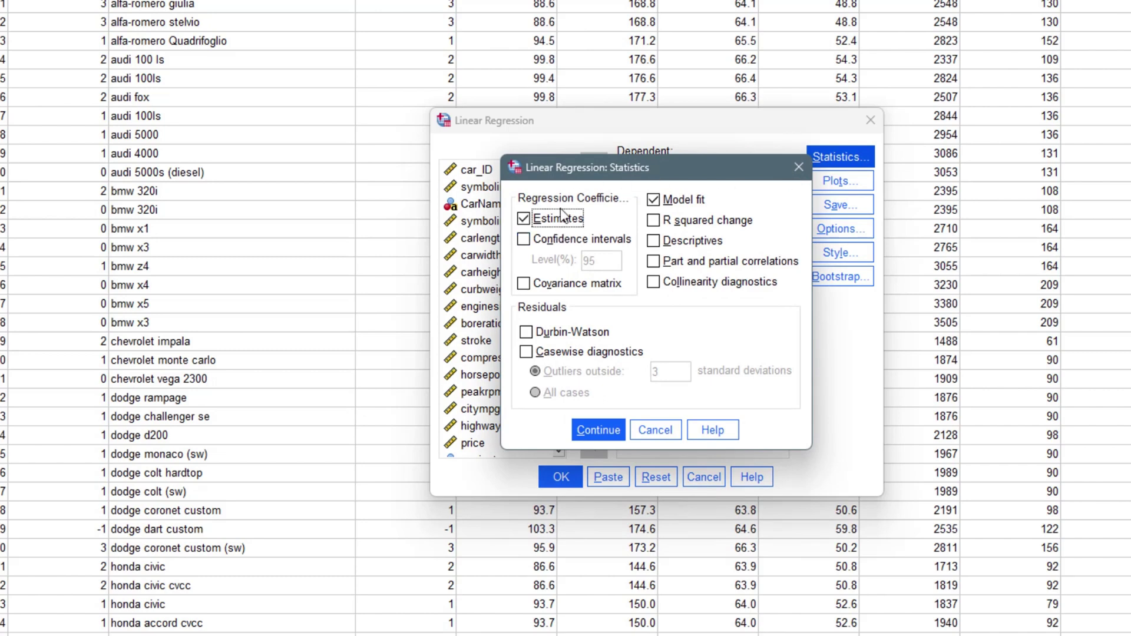
Request R squared change statistics, leaving confidence intervals and descriptives unticked.
{"action": "left_click", "coordinate": [524, 239]}
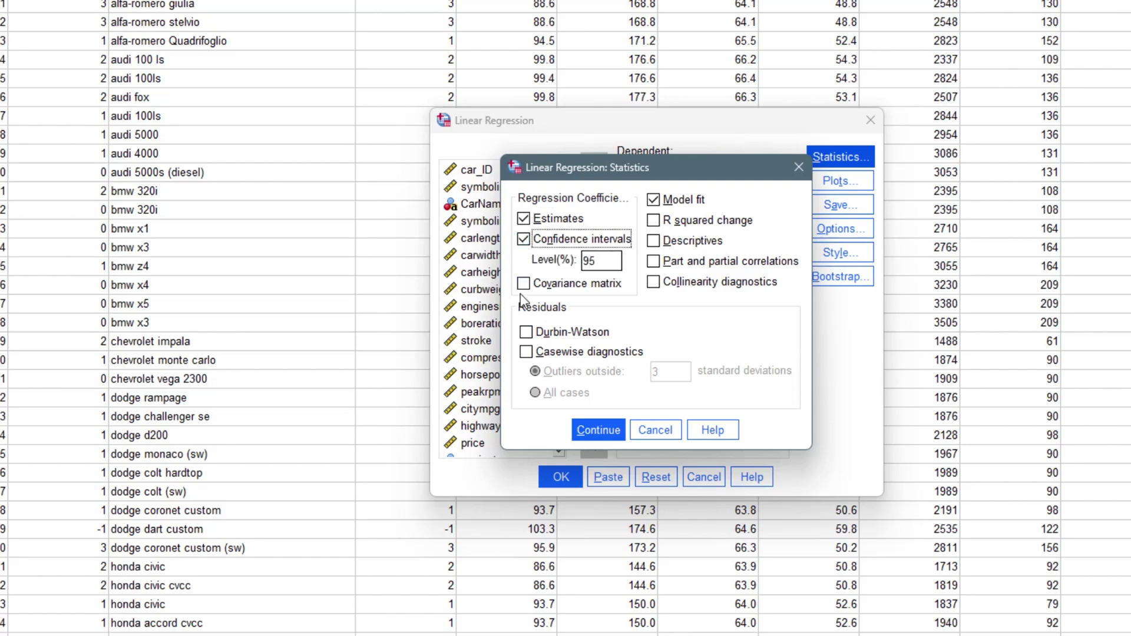
{"action": "left_click", "coordinate": [524, 240]}
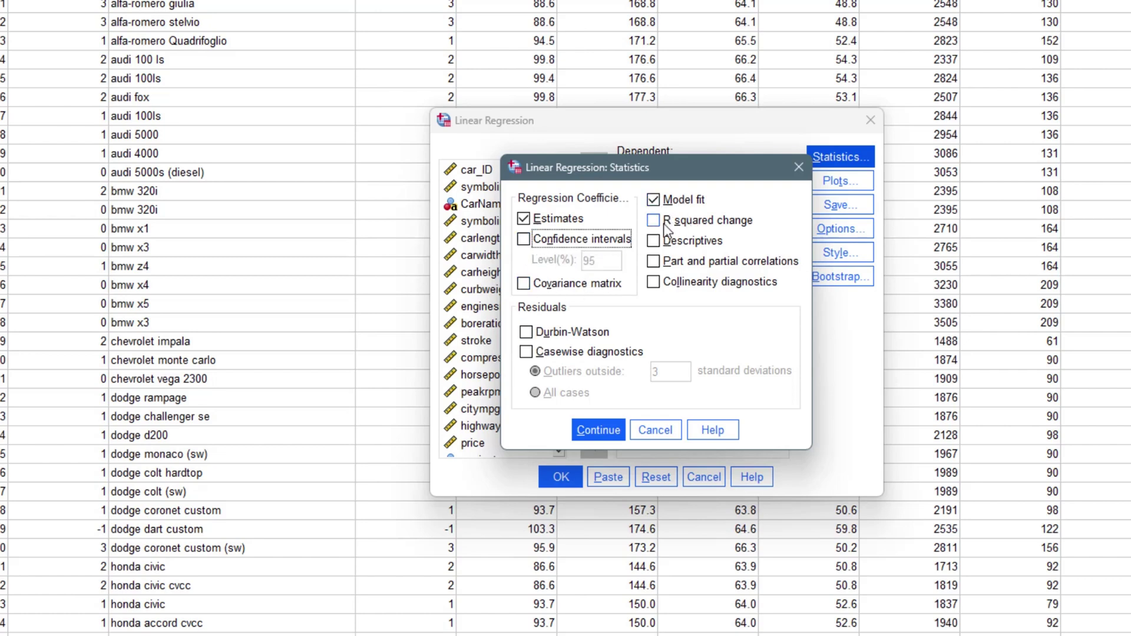
{"action": "left_click", "coordinate": [664, 224]}
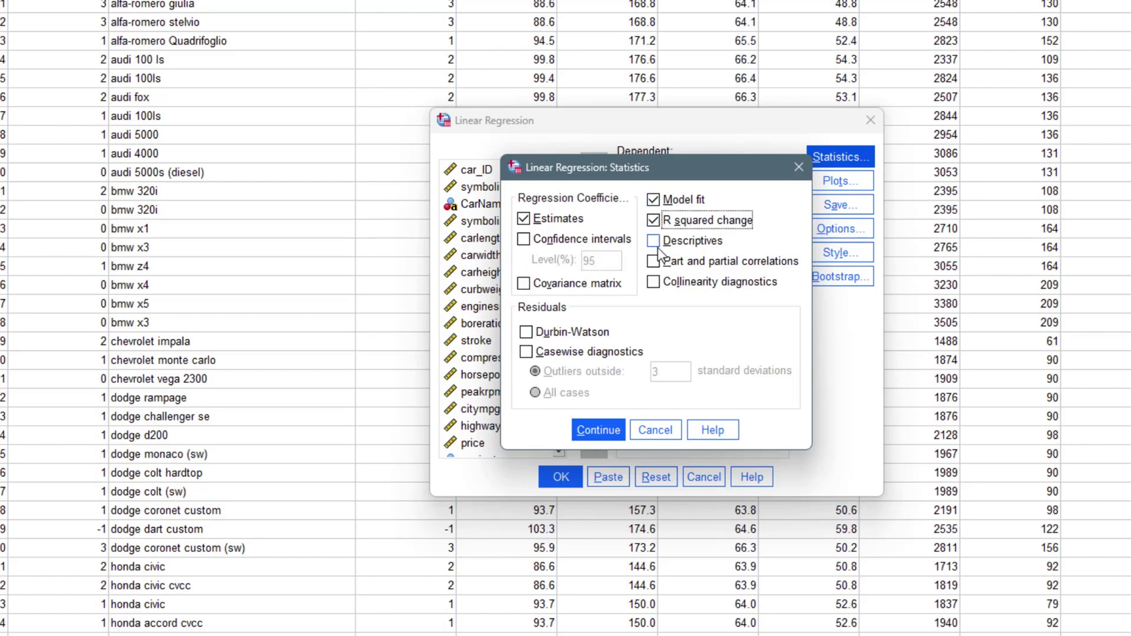
{"action": "left_click", "coordinate": [654, 244]}
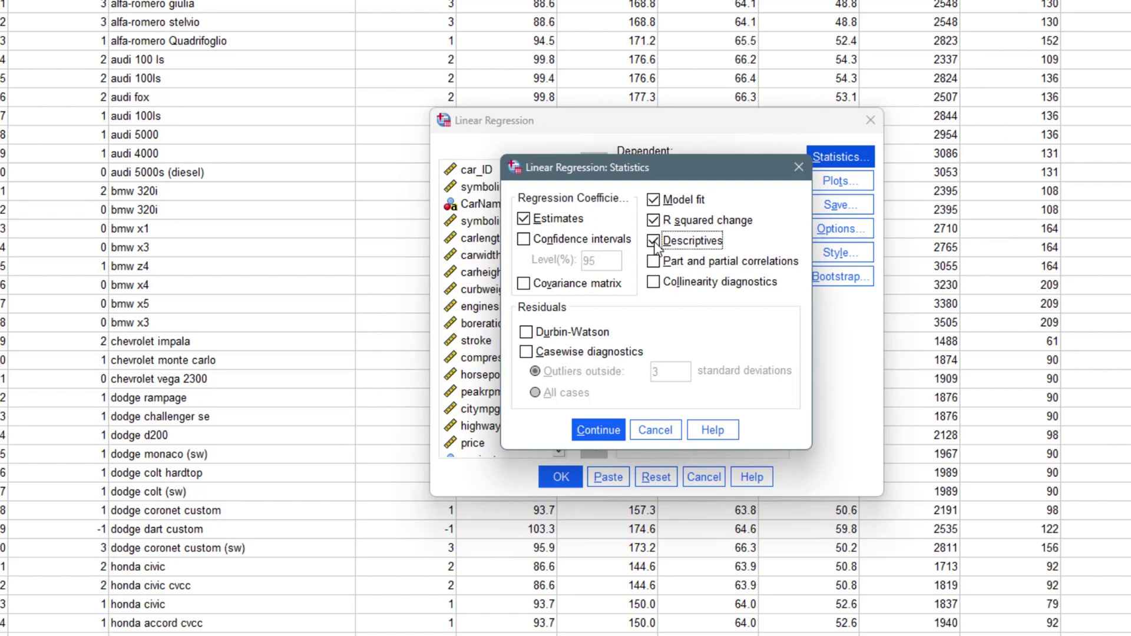
{"action": "left_click", "coordinate": [656, 245]}
{"action": "left_click", "coordinate": [616, 432]}
Leave the plots unchanged and run the wheelbase-on-carheight regression.
{"action": "left_click", "coordinate": [840, 182]}
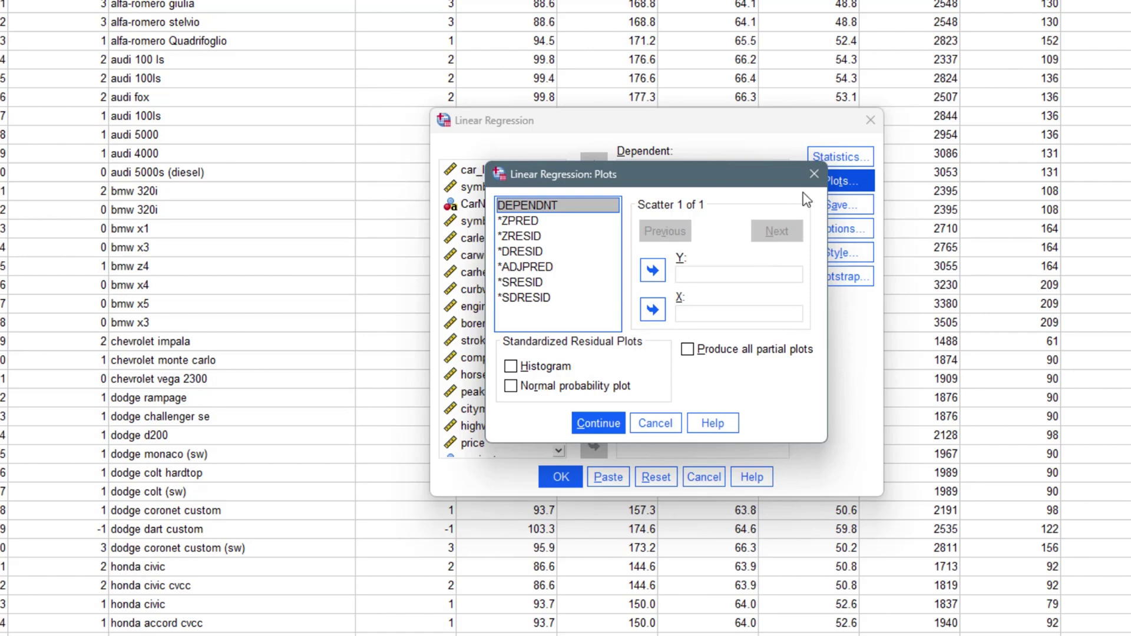
{"action": "left_click", "coordinate": [816, 176]}
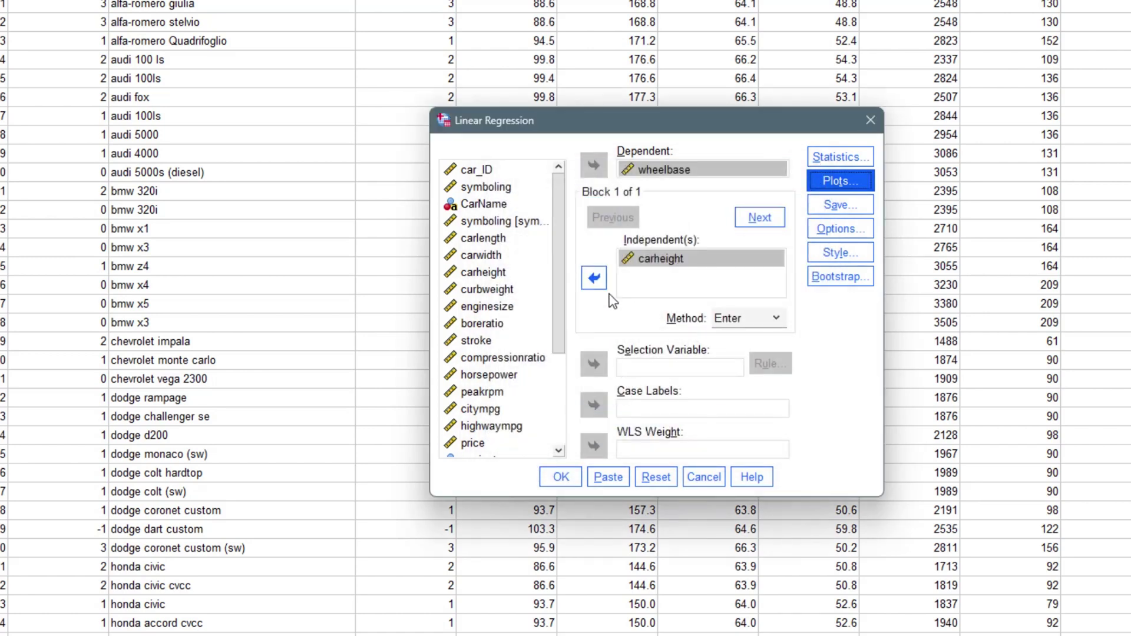
{"action": "left_click", "coordinate": [561, 477]}
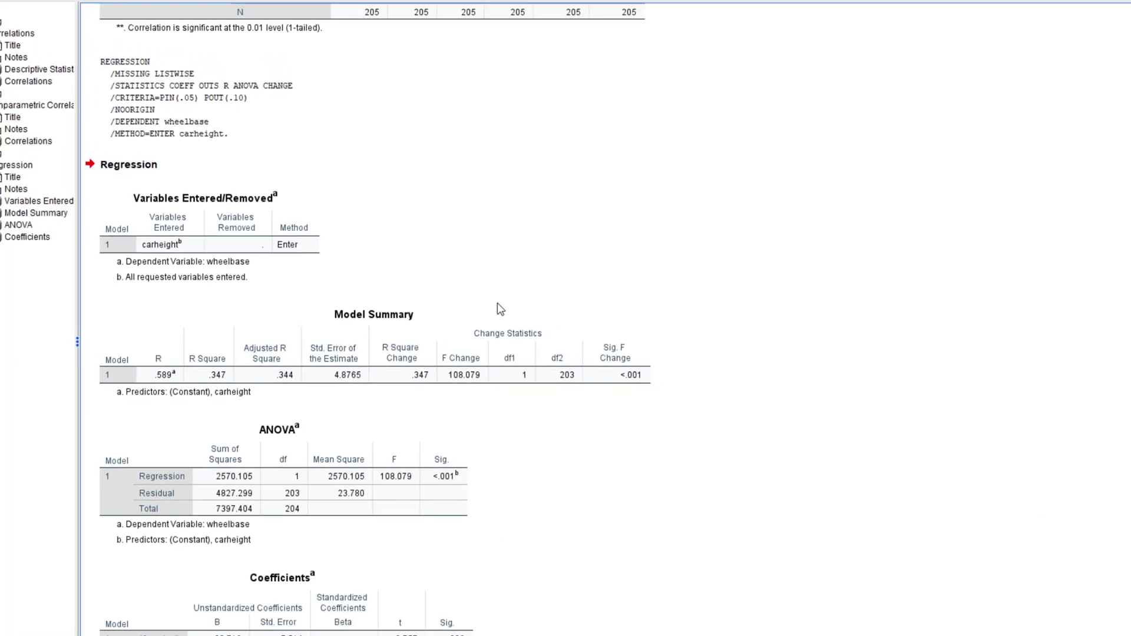
{"action": "left_click", "coordinate": [477, 315]}
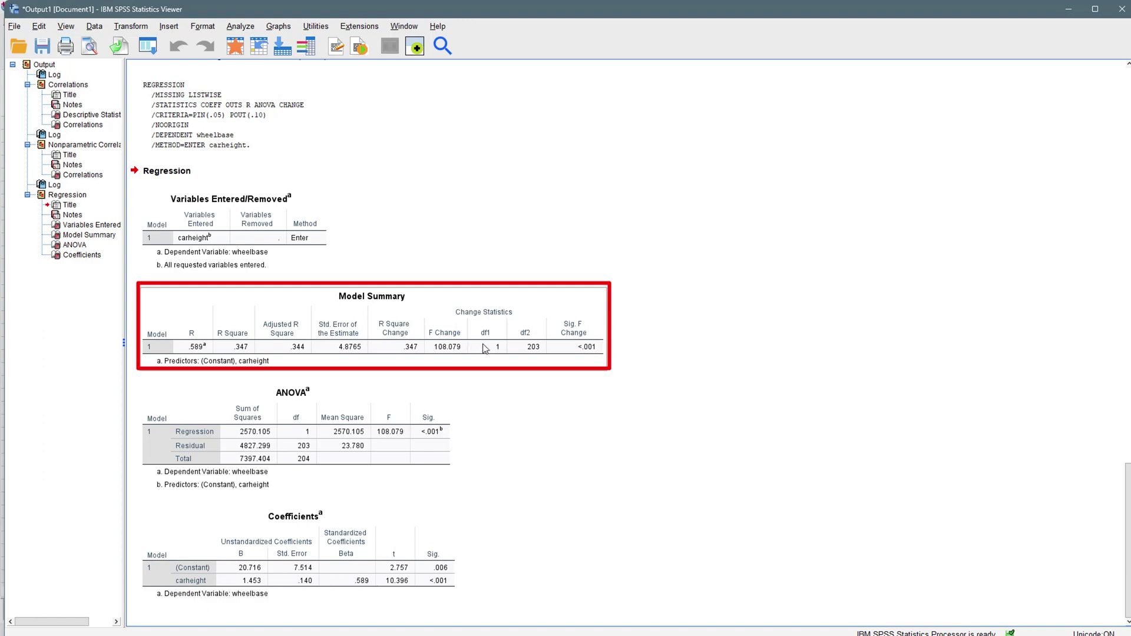
{"action": "left_click", "coordinate": [391, 418]}
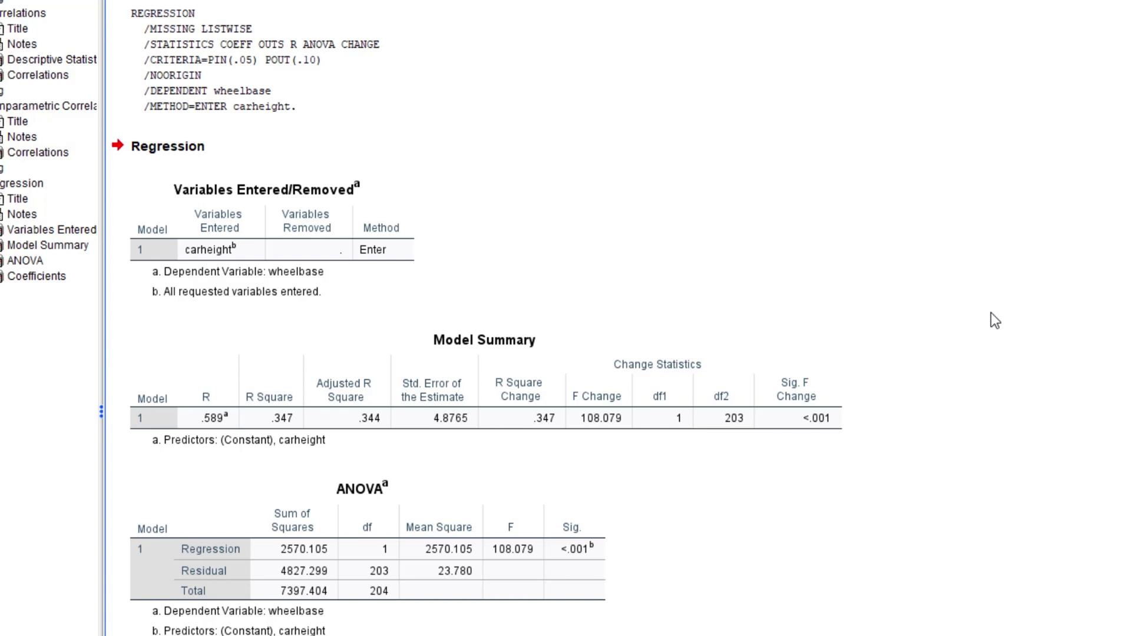
{"action": "left_click", "coordinate": [667, 416]}
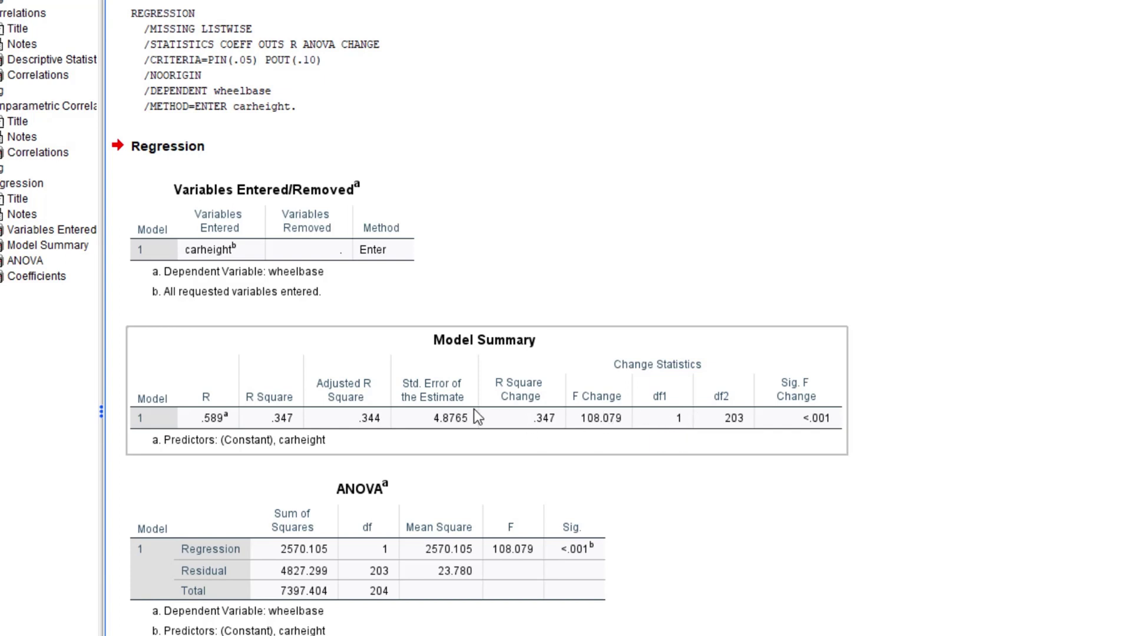
{"action": "left_click", "coordinate": [497, 517]}
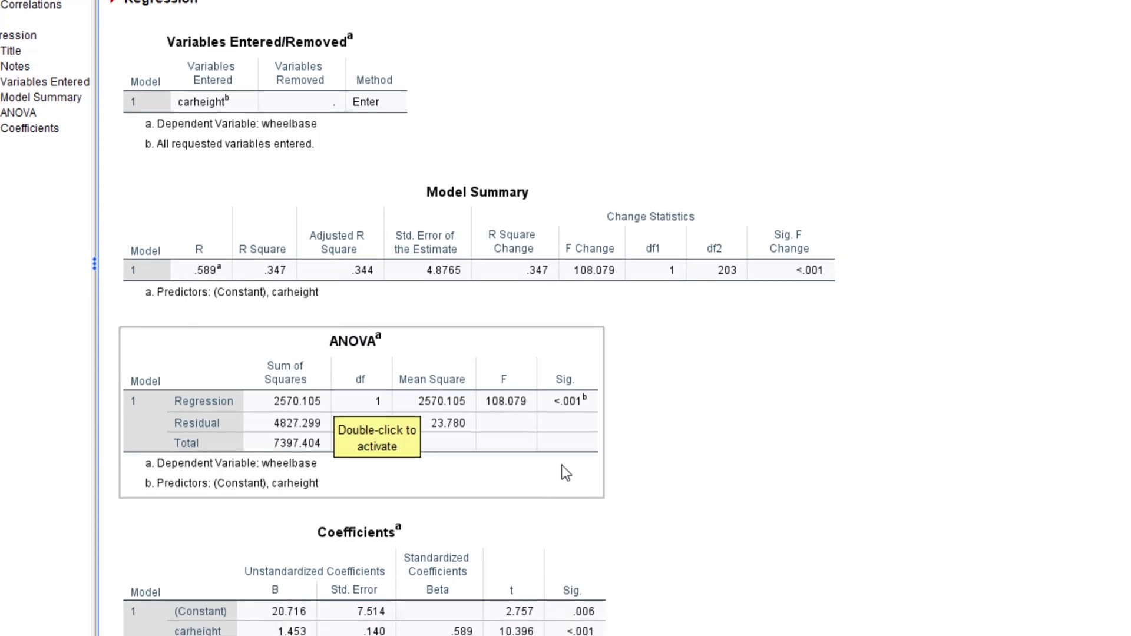
{"action": "left_click", "coordinate": [506, 551]}
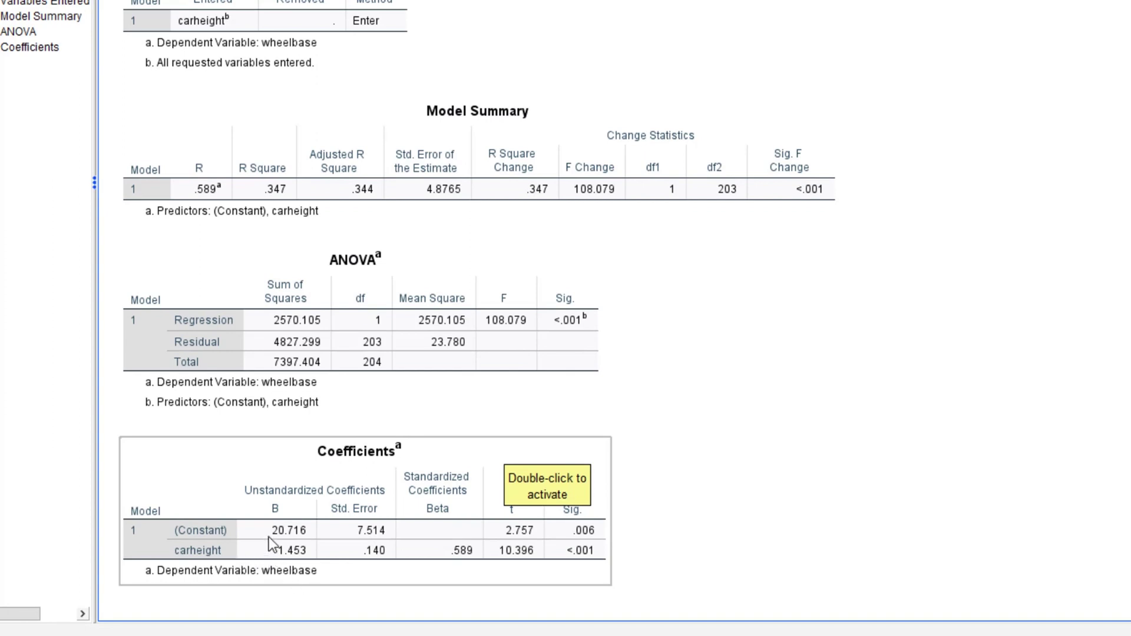
{"action": "left_click", "coordinate": [645, 468]}
{"action": "left_click", "coordinate": [320, 458]}
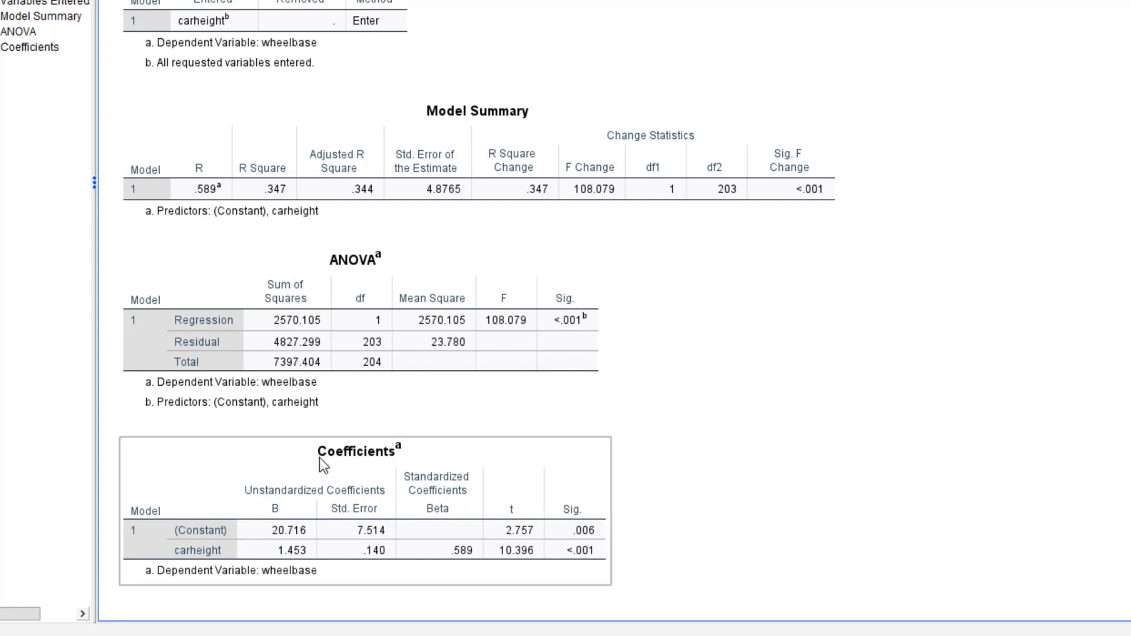
{"action": "left_click", "coordinate": [621, 466]}
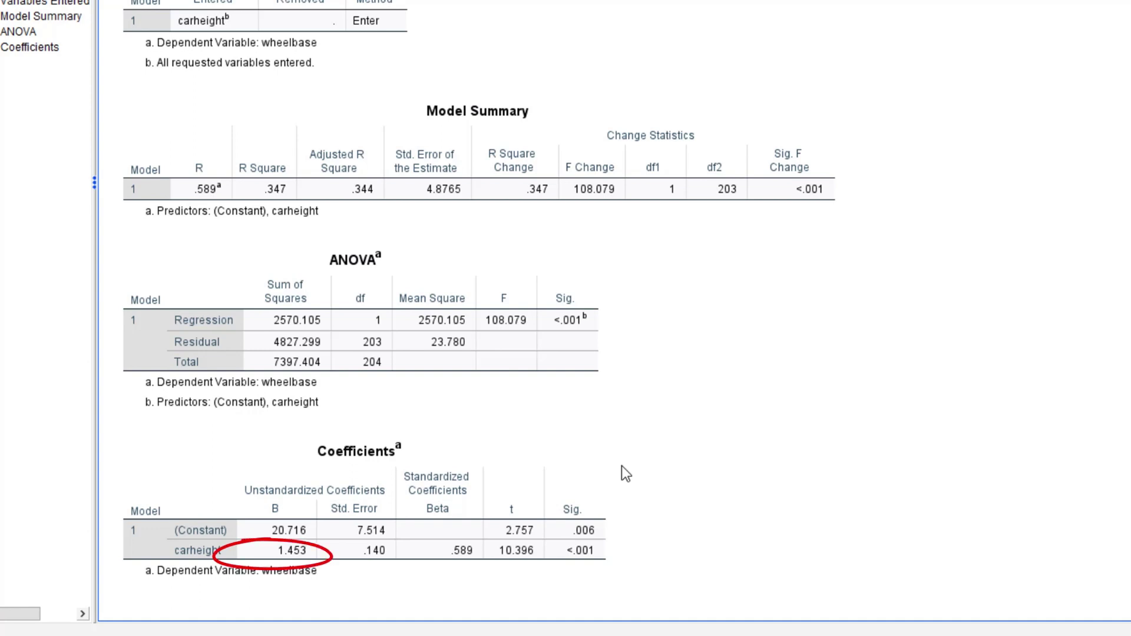
{"action": "left_click", "coordinate": [583, 503]}
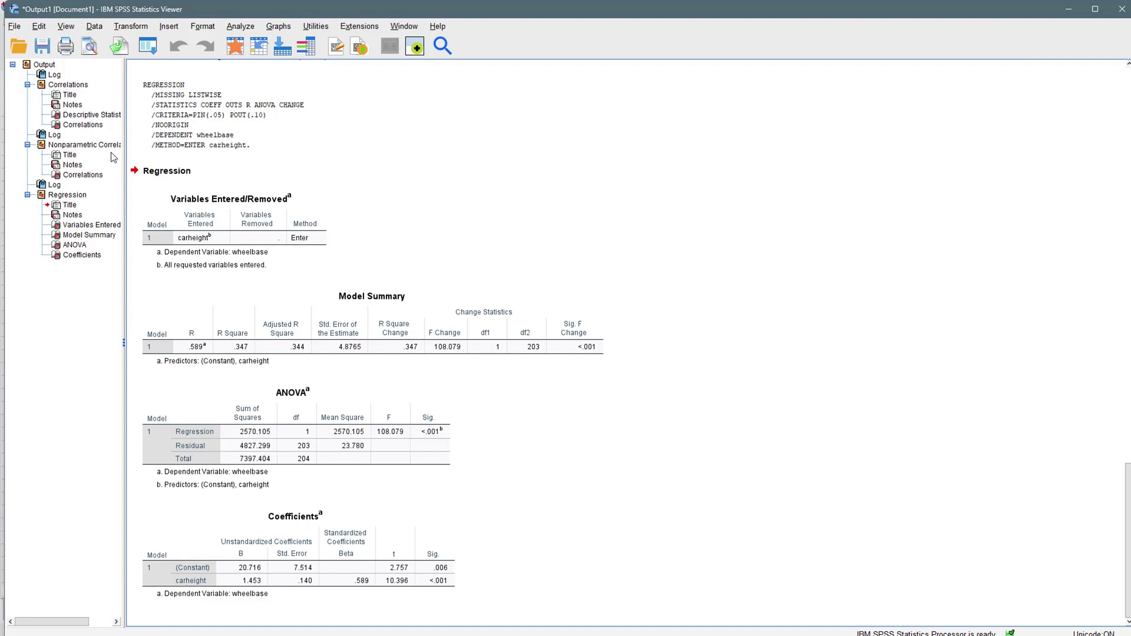
Reopen Analyze > Regression > Linear with wheelbase and carheight still assigned.
{"action": "left_click", "coordinate": [238, 27]}
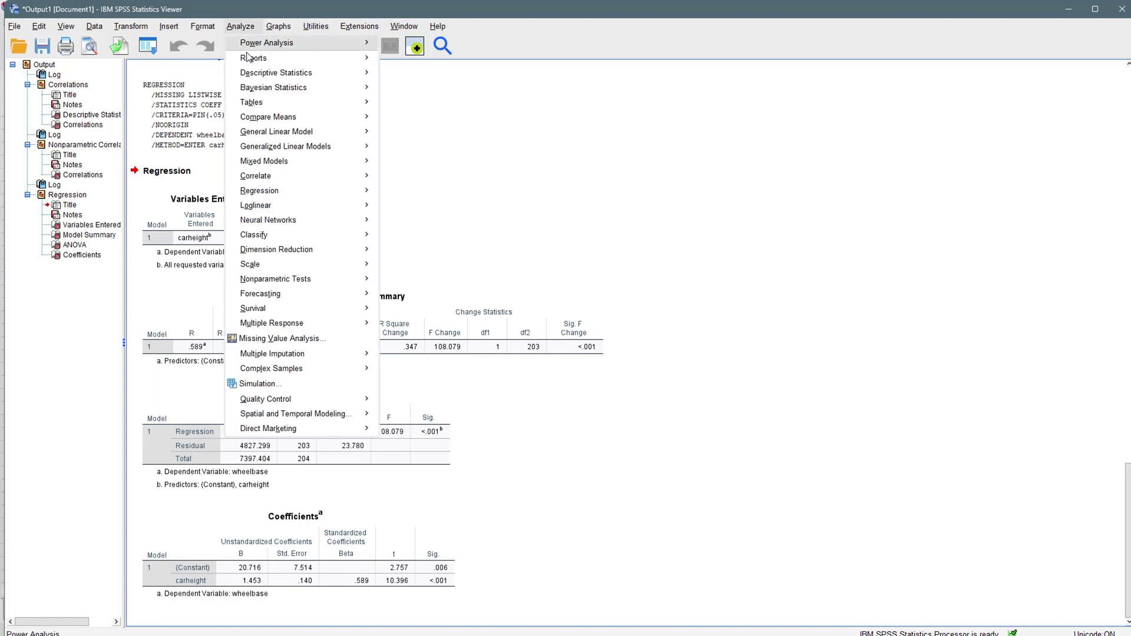
{"action": "mouse_move", "coordinate": [293, 189]}
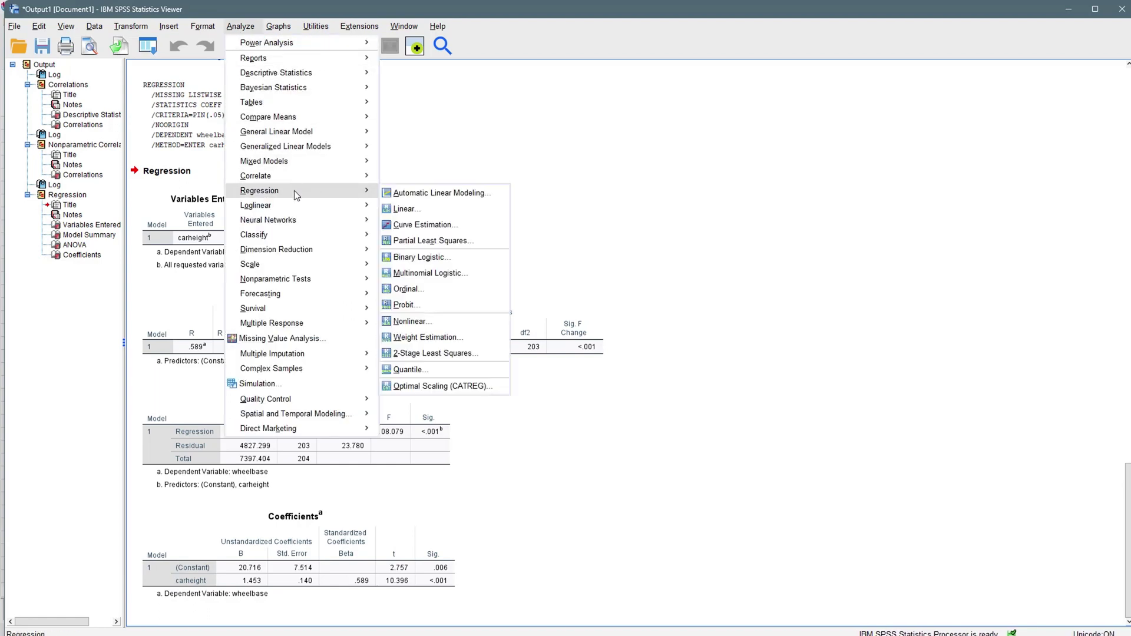
{"action": "left_click", "coordinate": [405, 209]}
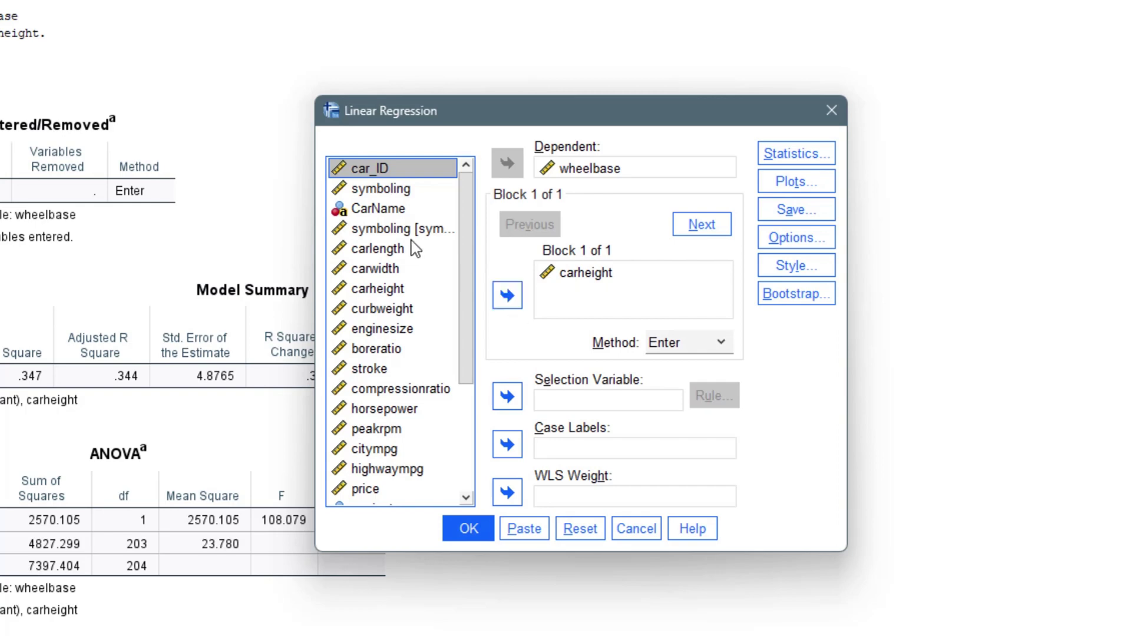
Add carwidth, enginesize and stroke as predictors beside carheight and run the regression.
{"action": "left_click", "coordinate": [394, 269]}
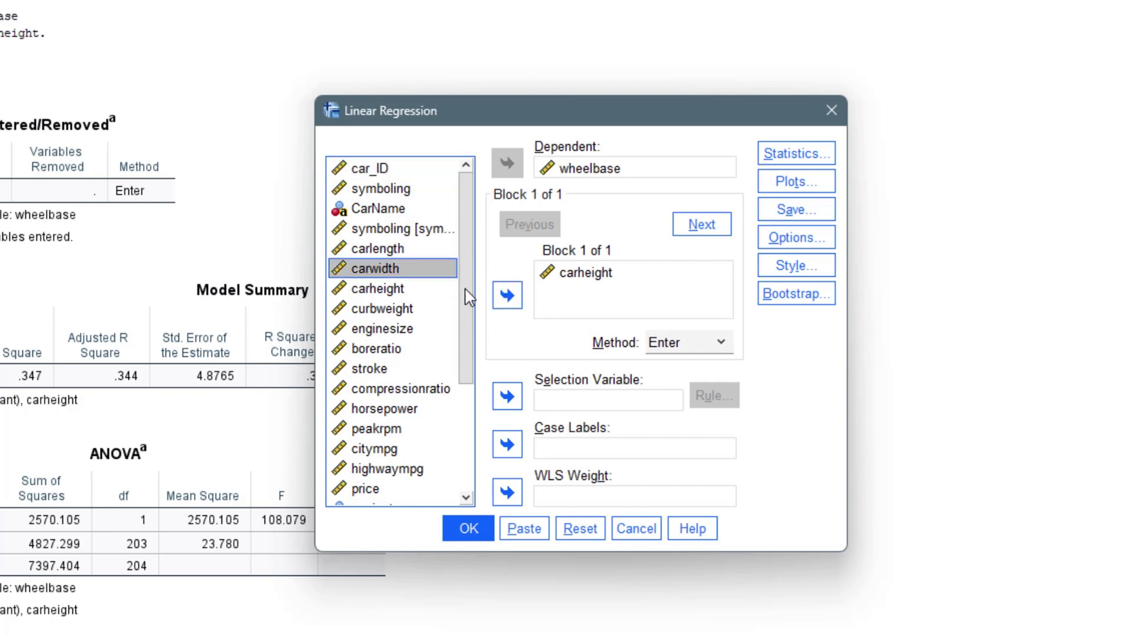
{"action": "left_click", "coordinate": [507, 296]}
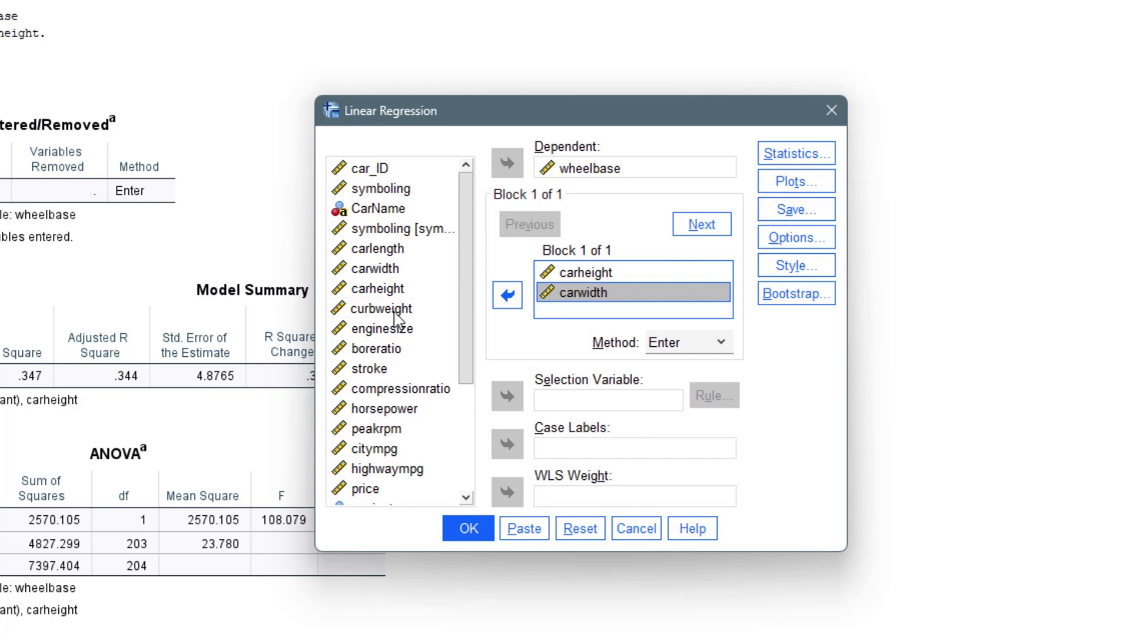
{"action": "left_click", "coordinate": [382, 328]}
{"action": "left_click", "coordinate": [507, 296]}
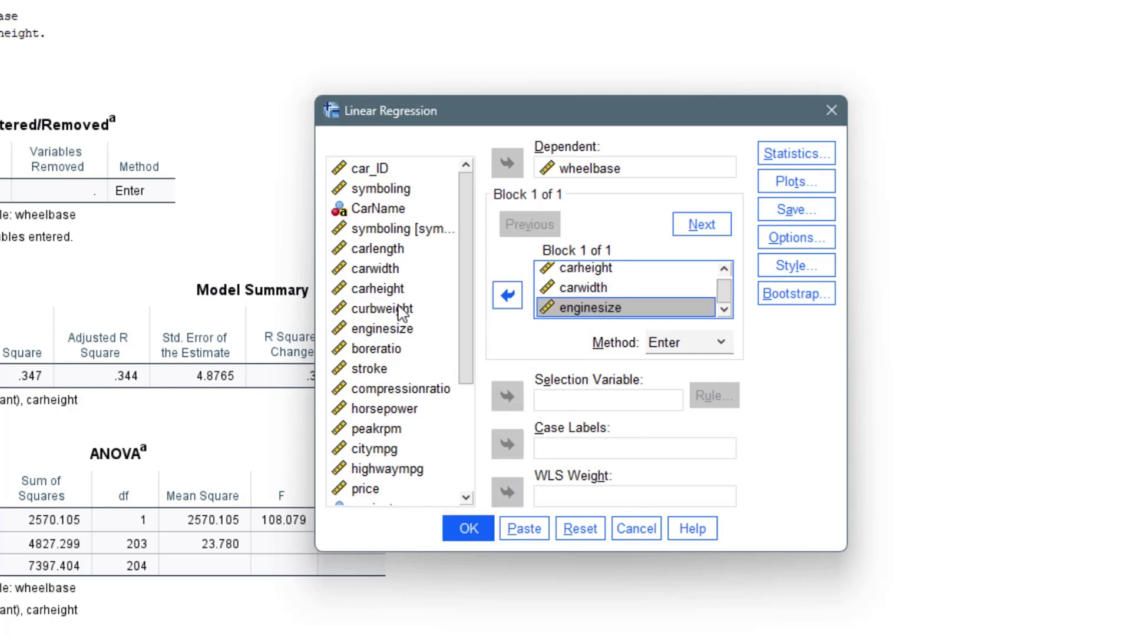
{"action": "left_click", "coordinate": [377, 368]}
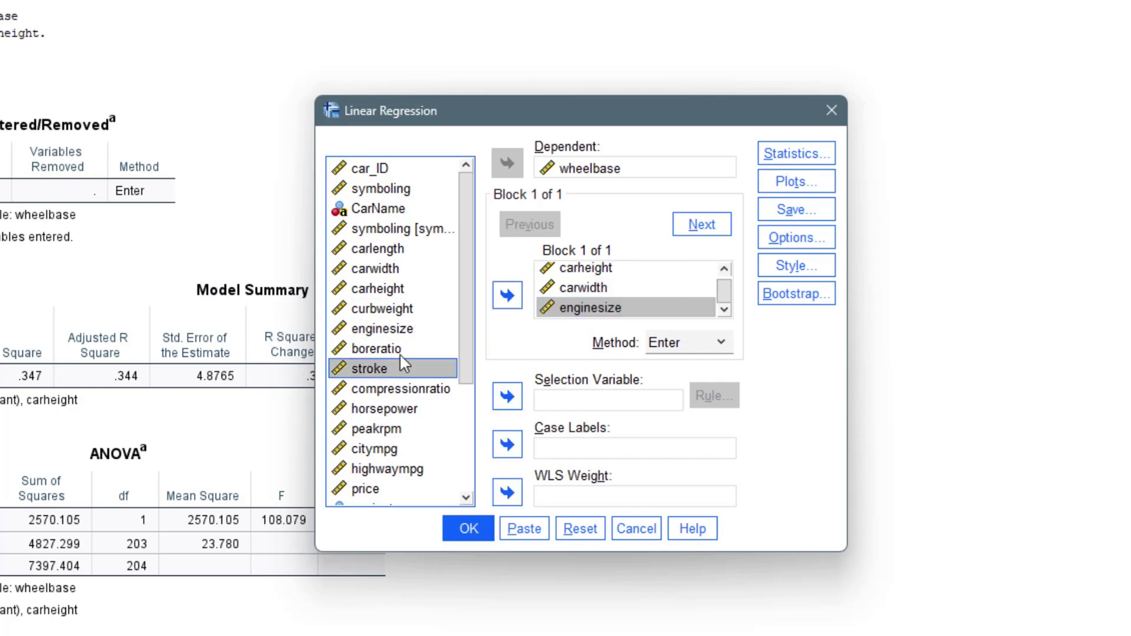
{"action": "left_click", "coordinate": [507, 296]}
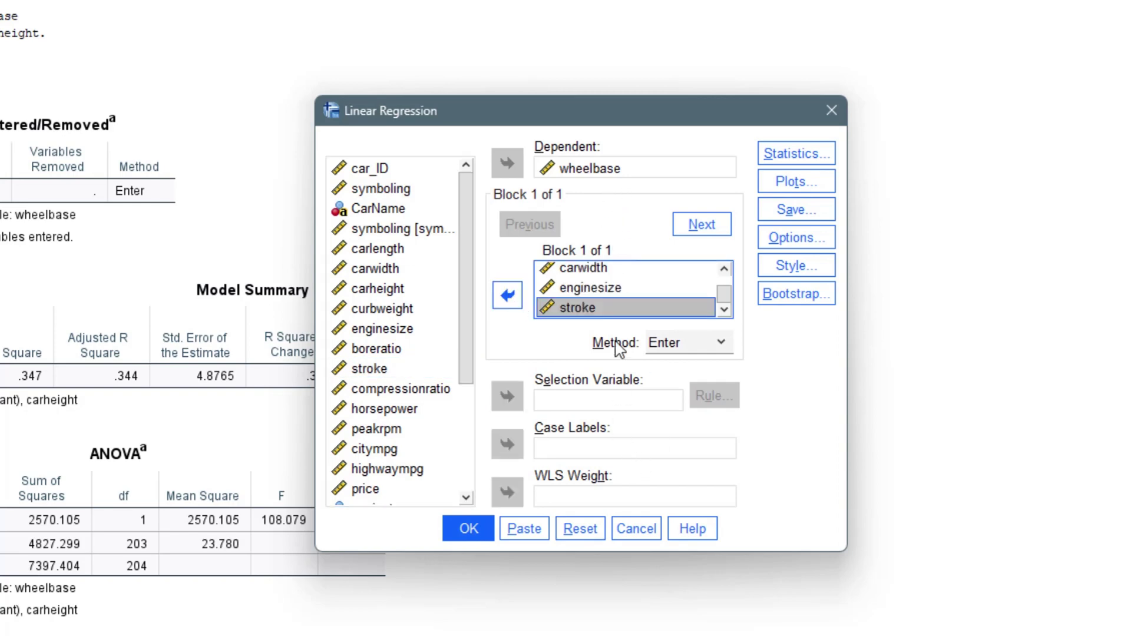
{"action": "scroll", "coordinate": [625, 302], "scroll_direction": "up", "scroll_amount": 1}
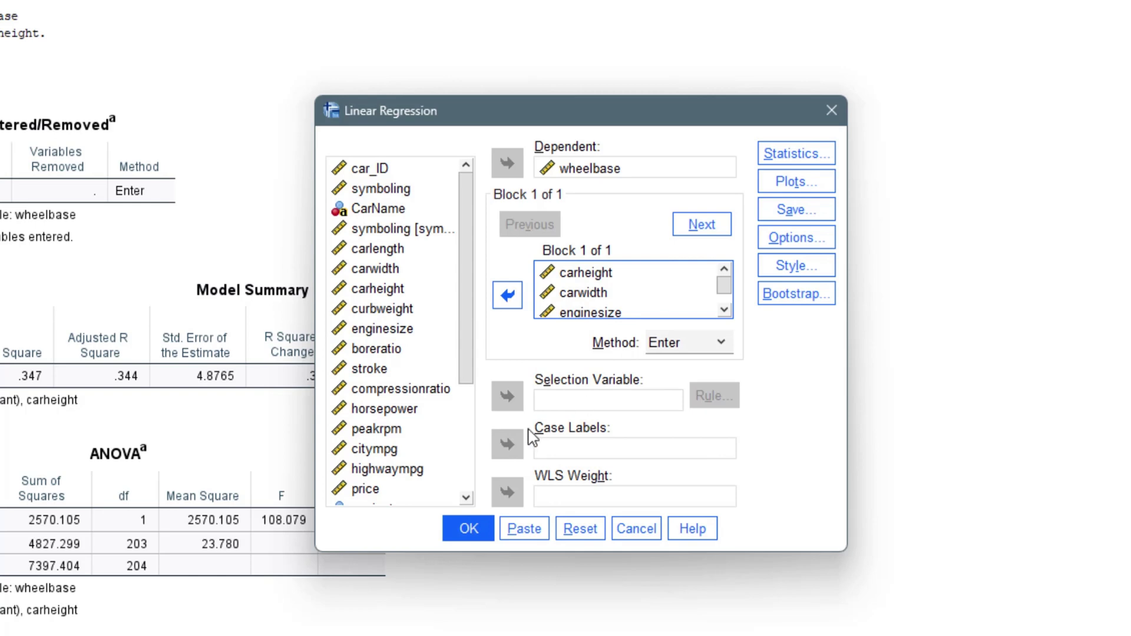
{"action": "left_click", "coordinate": [469, 530]}
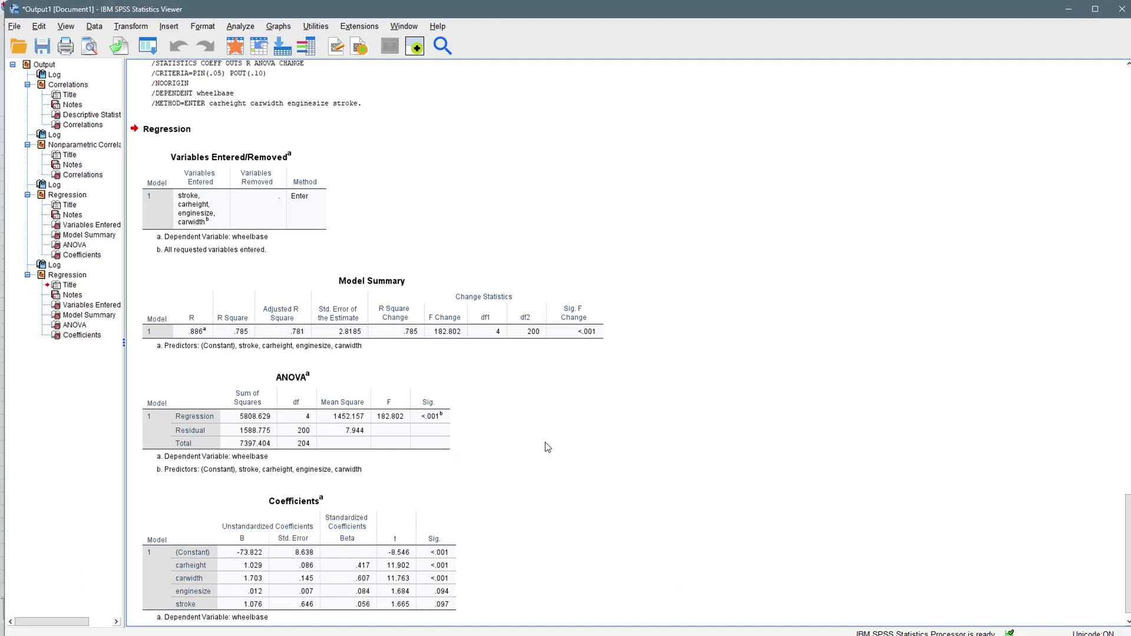
{"action": "scroll", "coordinate": [547, 447], "scroll_direction": "down", "scroll_amount": 1}
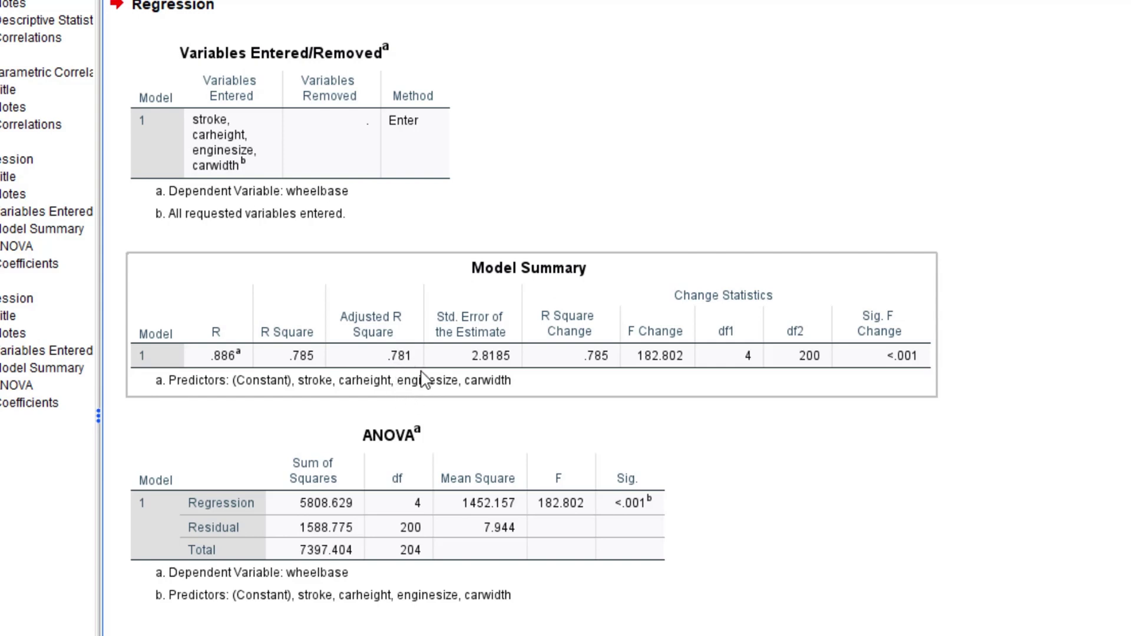
{"action": "scroll", "coordinate": [337, 386], "scroll_direction": "up", "scroll_amount": 15}
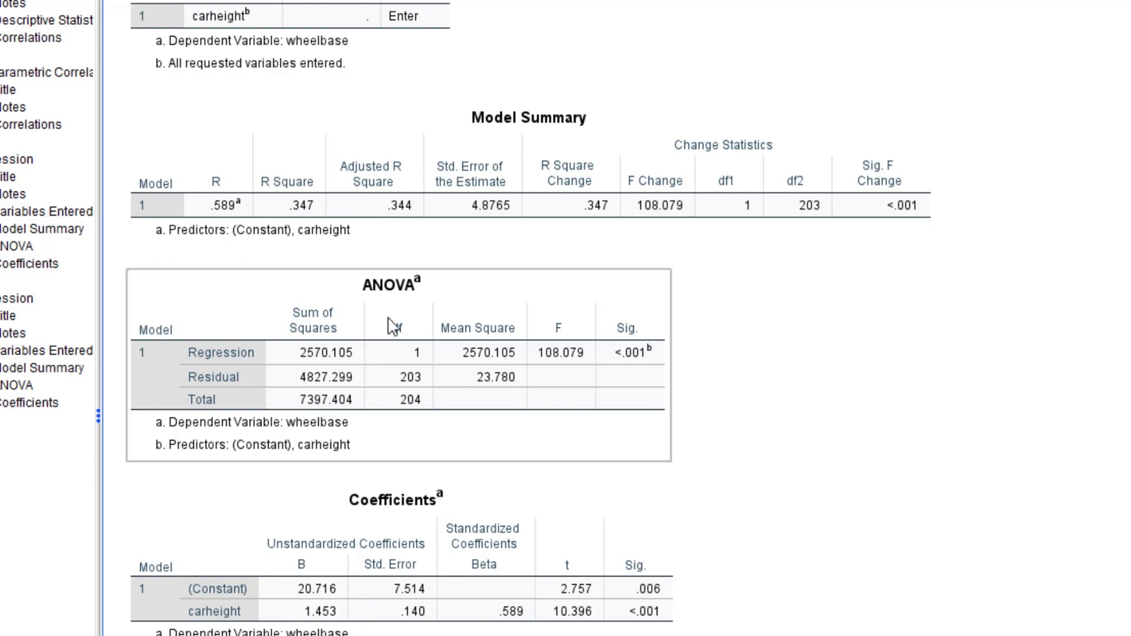
{"action": "scroll", "coordinate": [387, 329], "scroll_direction": "down", "scroll_amount": 3}
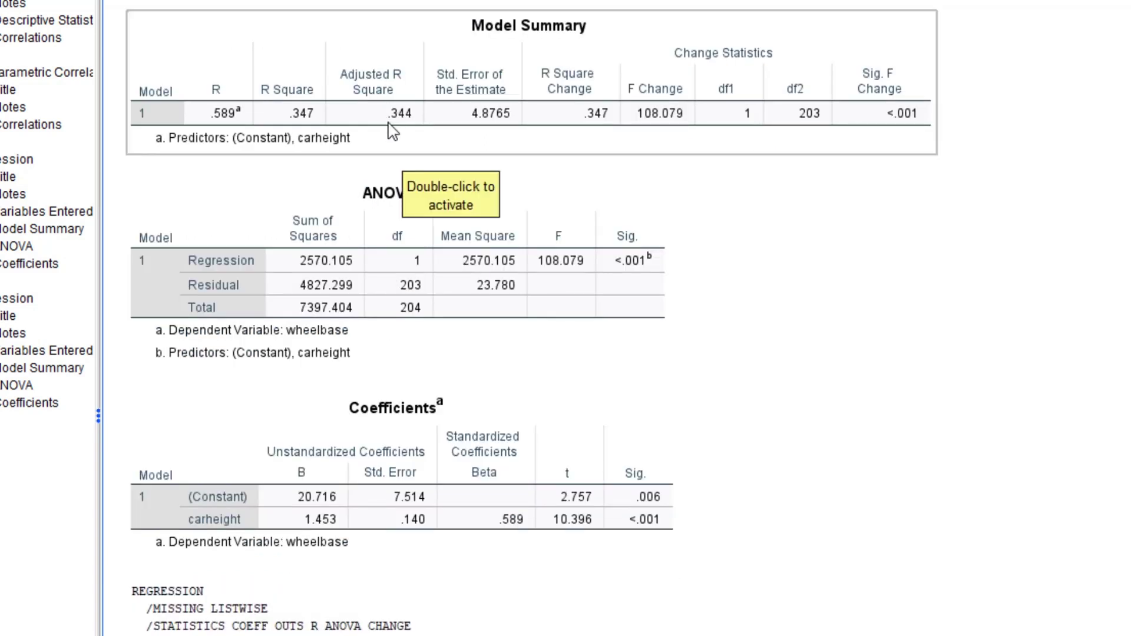
{"action": "scroll", "coordinate": [434, 601], "scroll_direction": "down", "scroll_amount": 20}
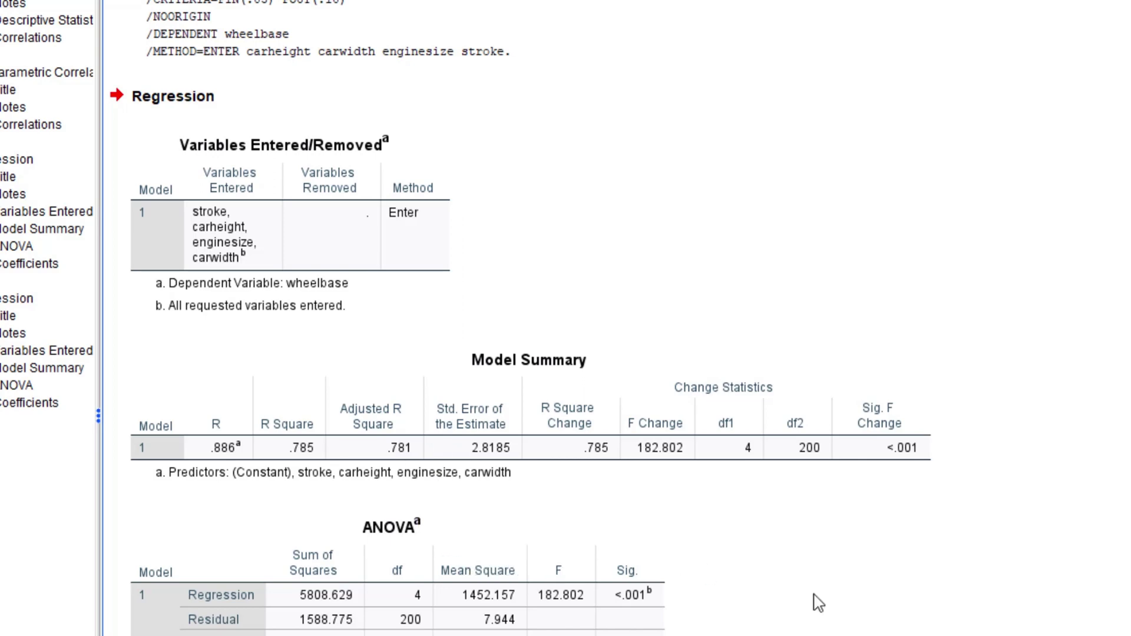
{"action": "scroll", "coordinate": [830, 586], "scroll_direction": "down", "scroll_amount": 3}
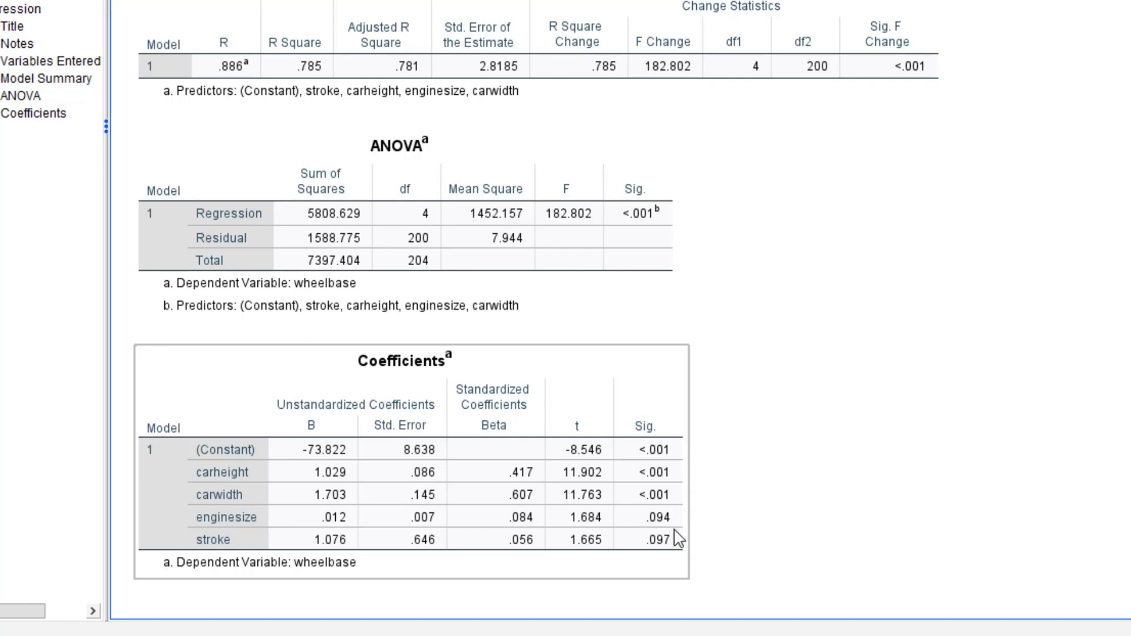
{"action": "left_click", "coordinate": [93, 402]}
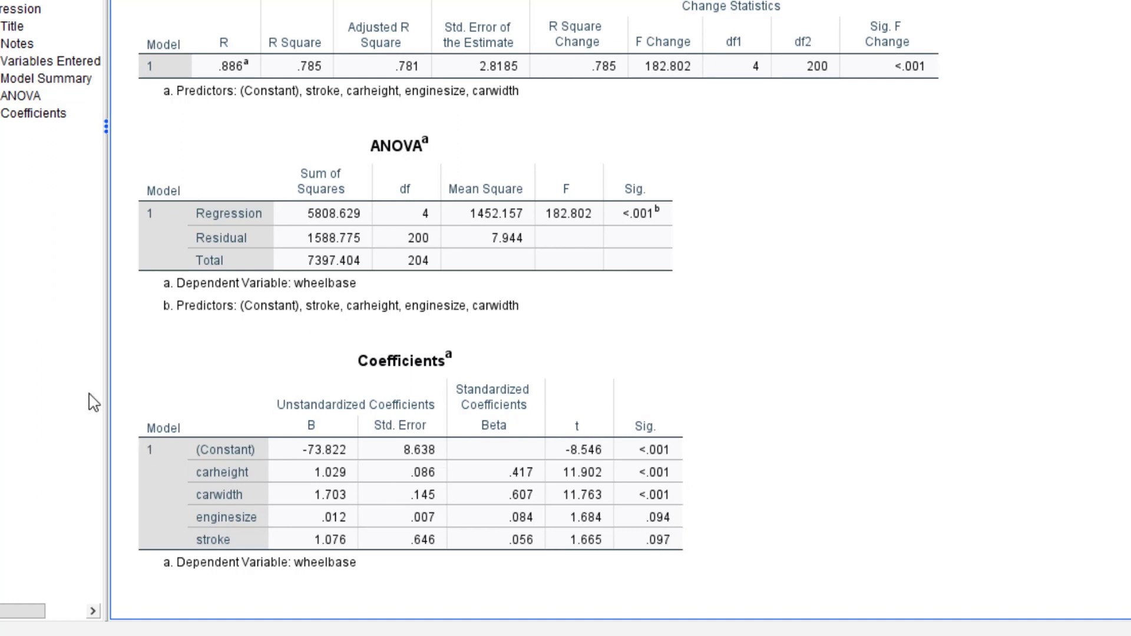